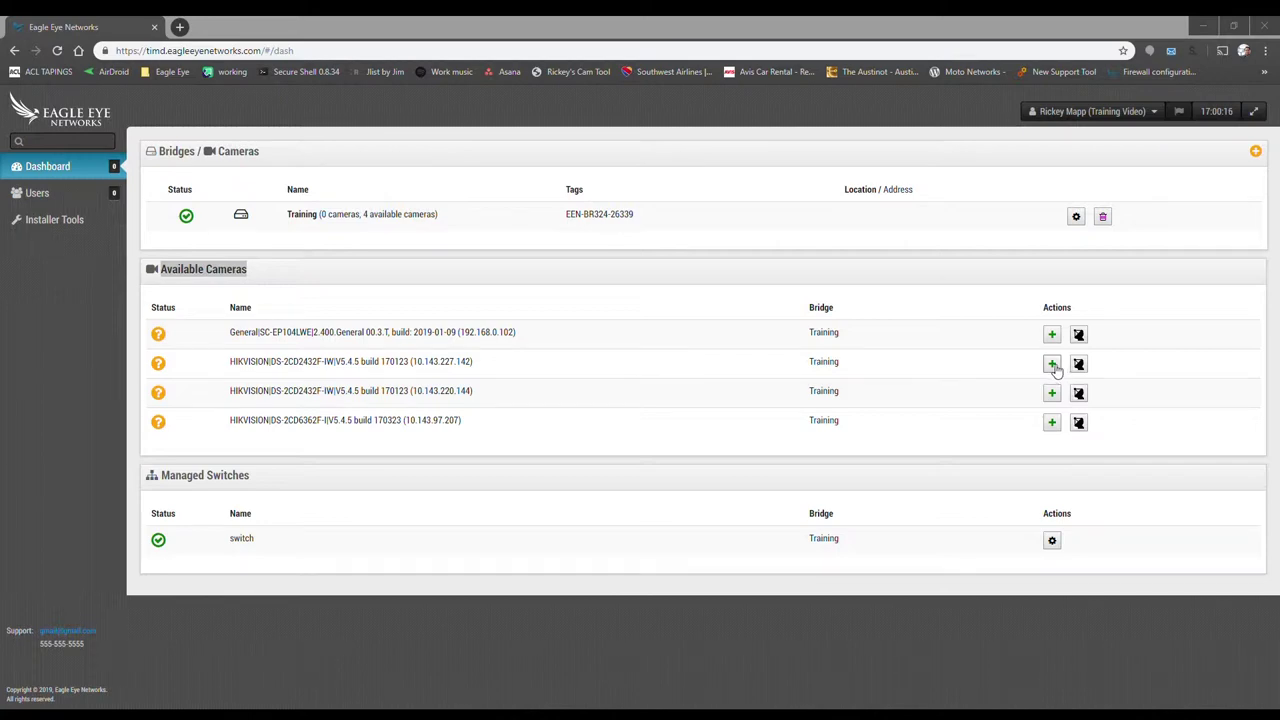
- Start adding the available HIKVISION camera at 10.143.227.142 and name it "Training Cam"
{"action": "left_click", "coordinate": [1053, 367]}
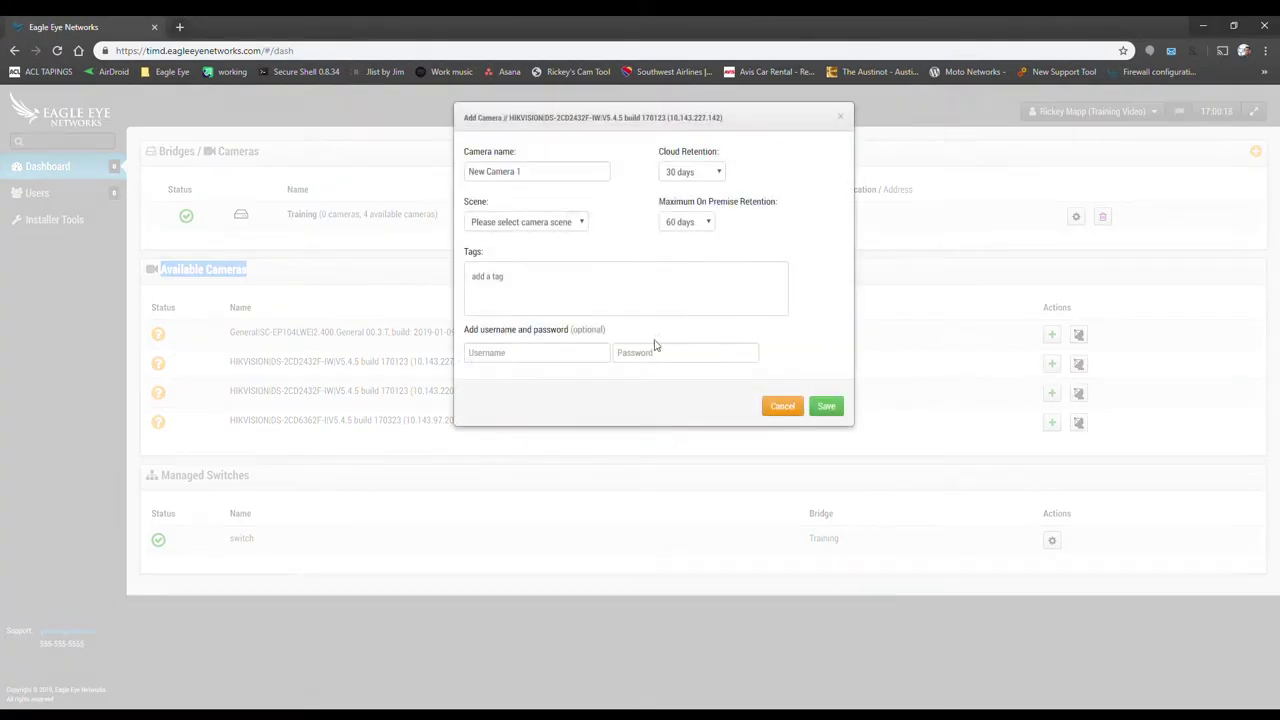
{"action": "triple_click", "coordinate": [530, 180]}
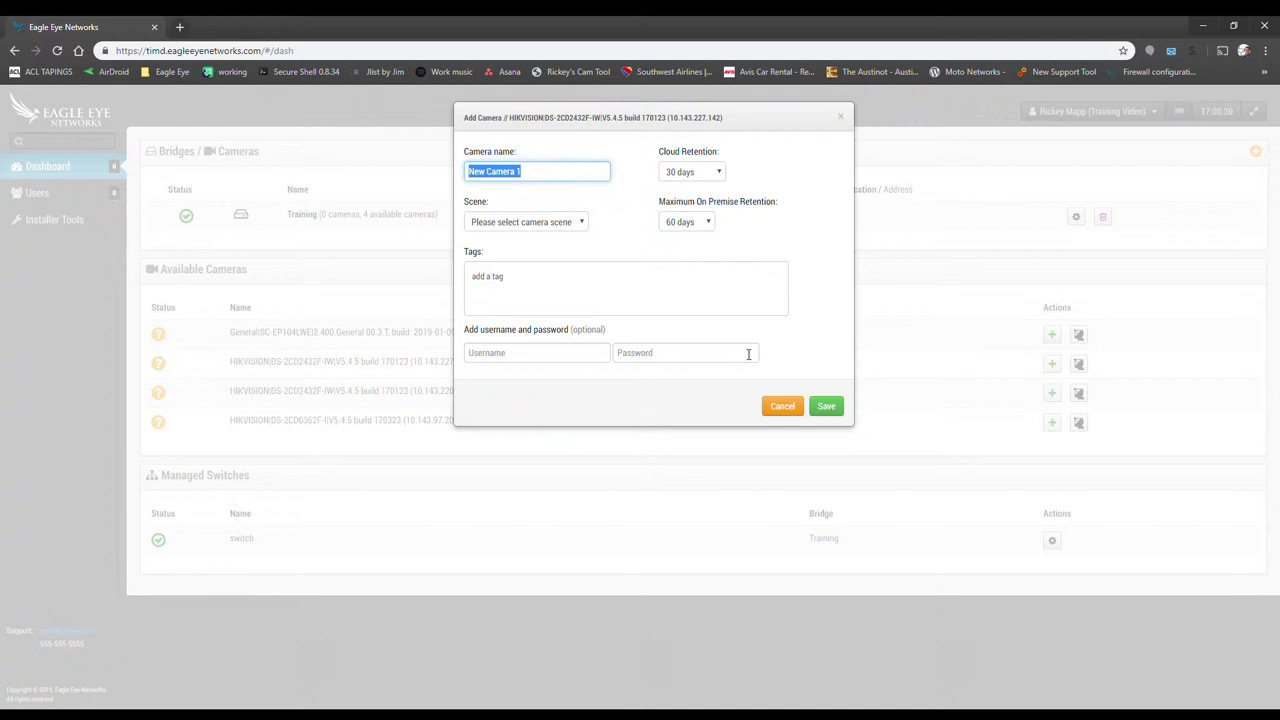
{"action": "key", "text": "BackSpace"}
{"action": "type", "text": "Training Cam"}
- Set the camera's cloud retention to 30 days and its maximum on-premise retention to 14 days
{"action": "left_click", "coordinate": [720, 174]}
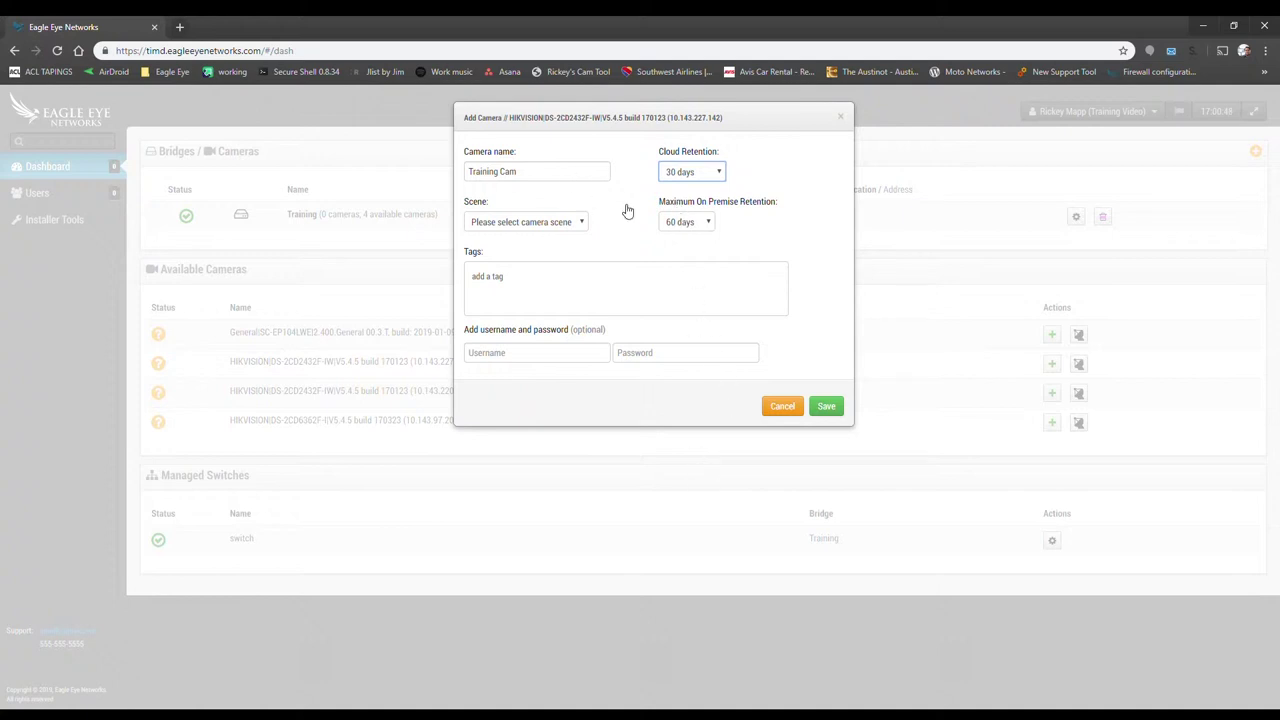
{"action": "left_click", "coordinate": [630, 212]}
{"action": "left_click", "coordinate": [709, 224]}
{"action": "left_click", "coordinate": [723, 177]}
{"action": "left_click", "coordinate": [690, 192]}
{"action": "left_click", "coordinate": [664, 228]}
{"action": "left_click", "coordinate": [709, 222]}
{"action": "left_click", "coordinate": [639, 193]}
{"action": "left_click", "coordinate": [724, 174]}
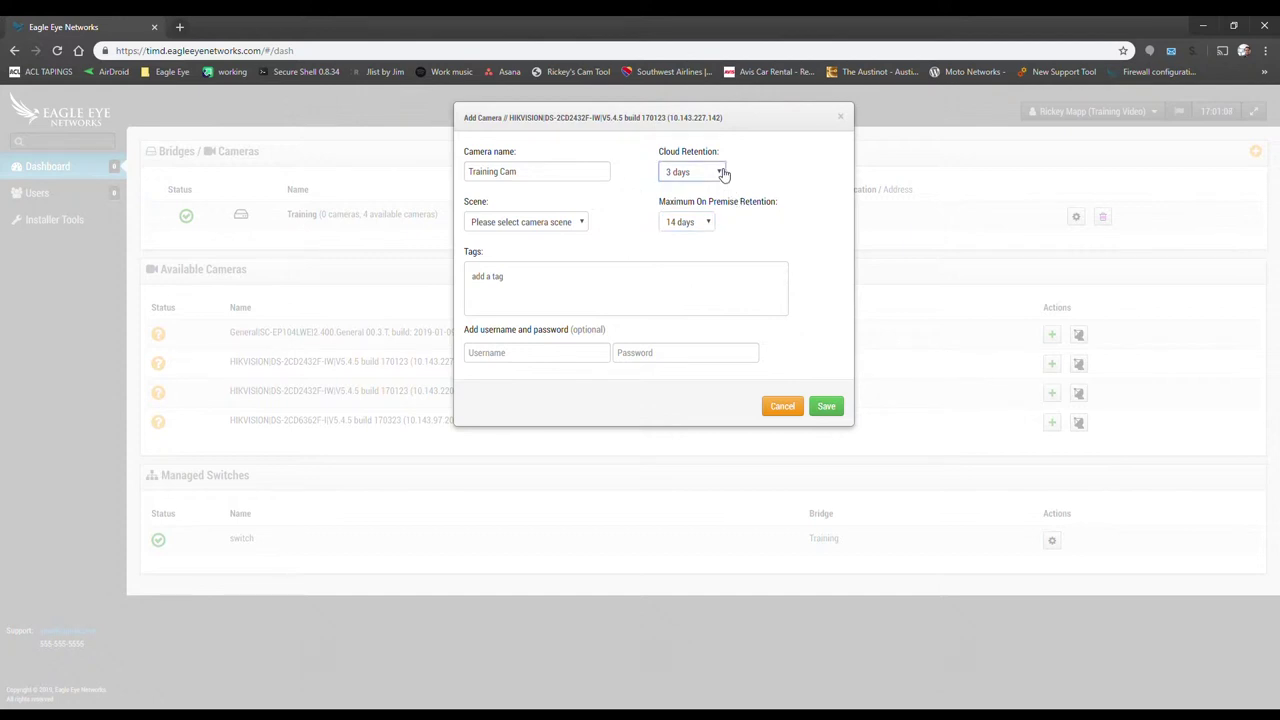
{"action": "left_click", "coordinate": [684, 328]}
{"action": "left_click", "coordinate": [643, 222]}
- Set the camera's scene to Office Front and add the tag "front step"
{"action": "left_click", "coordinate": [582, 222]}
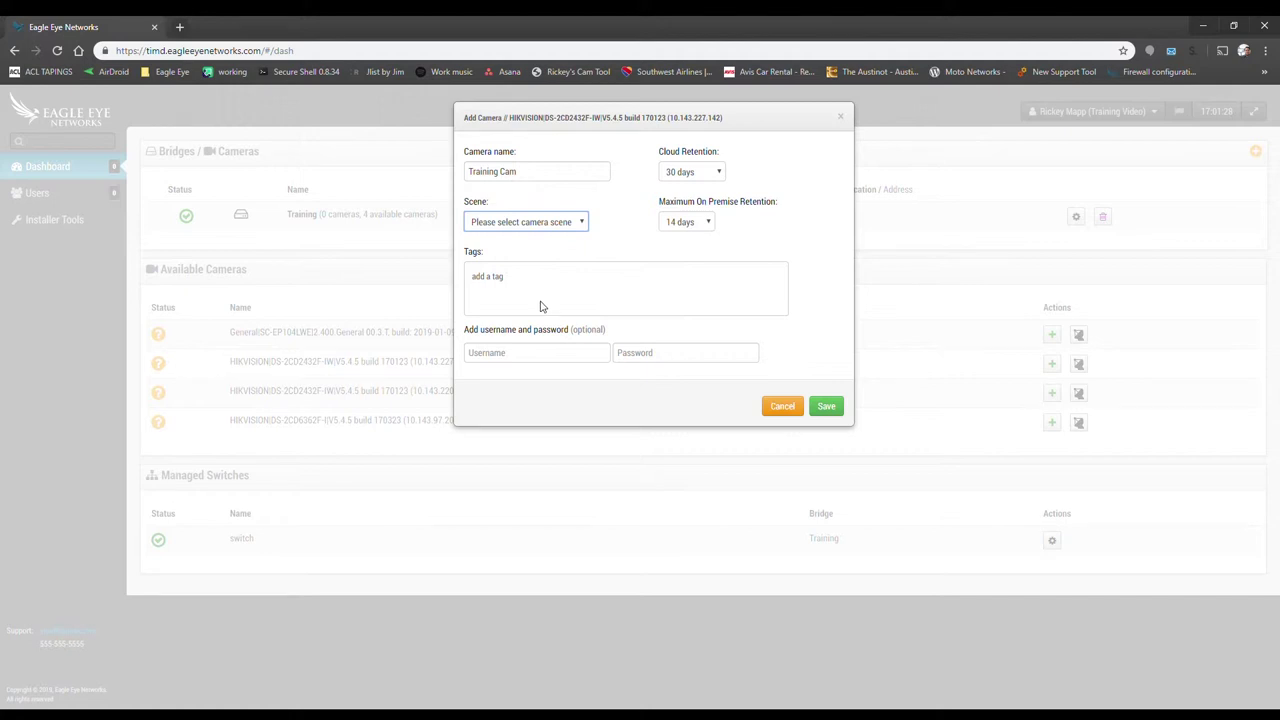
{"action": "left_click", "coordinate": [505, 405]}
{"action": "left_click", "coordinate": [501, 282]}
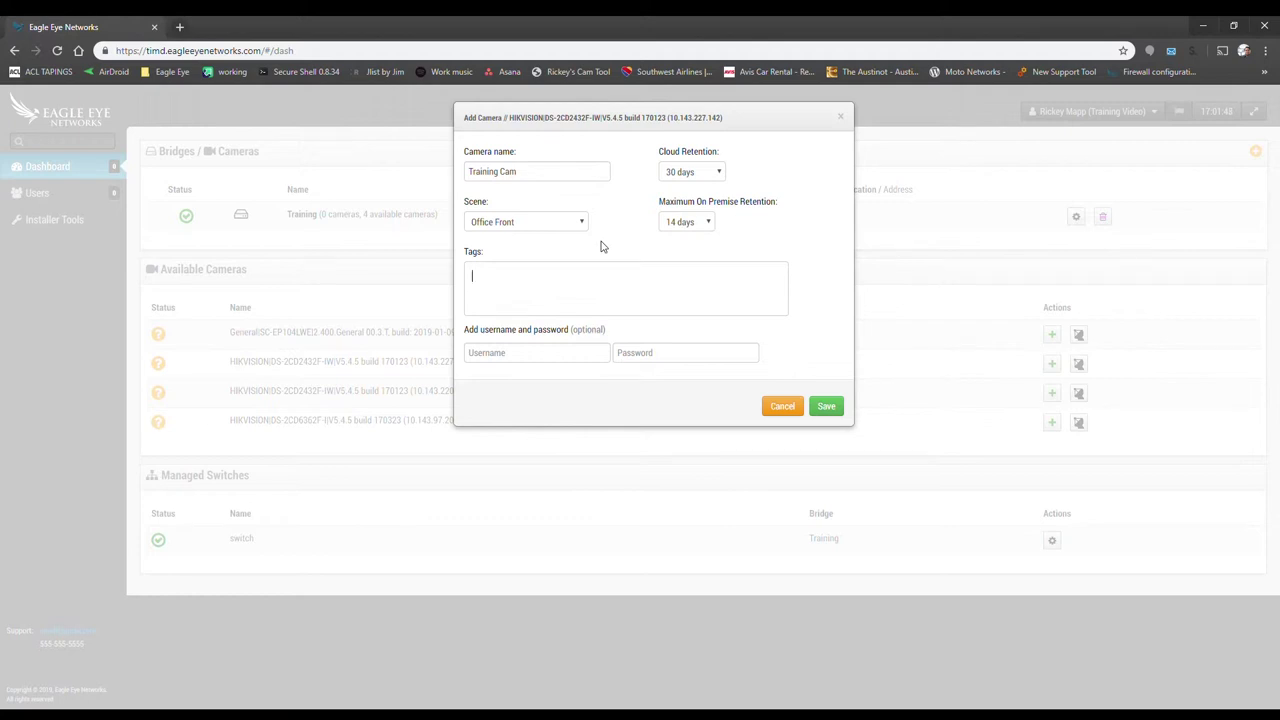
{"action": "type", "text": "front step"}
{"action": "key", "text": "Return"}
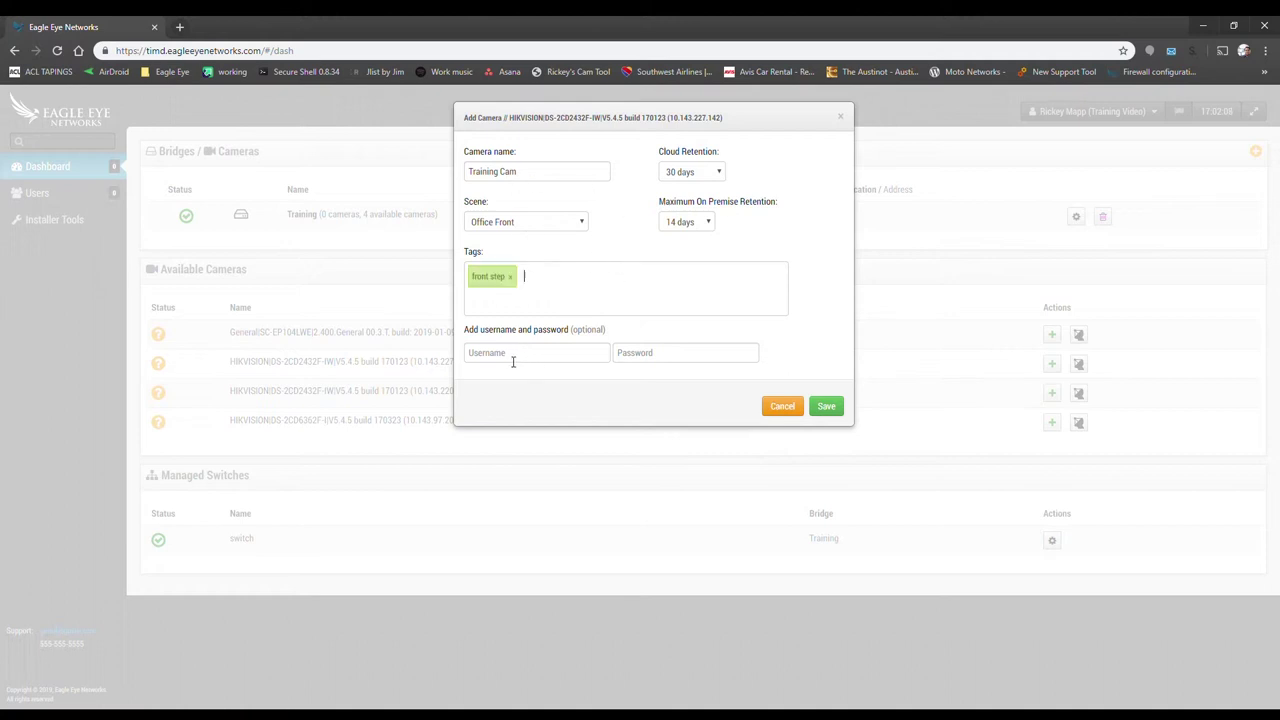
- Leave the optional username and password empty and save the new camera
{"action": "left_click", "coordinate": [513, 360]}
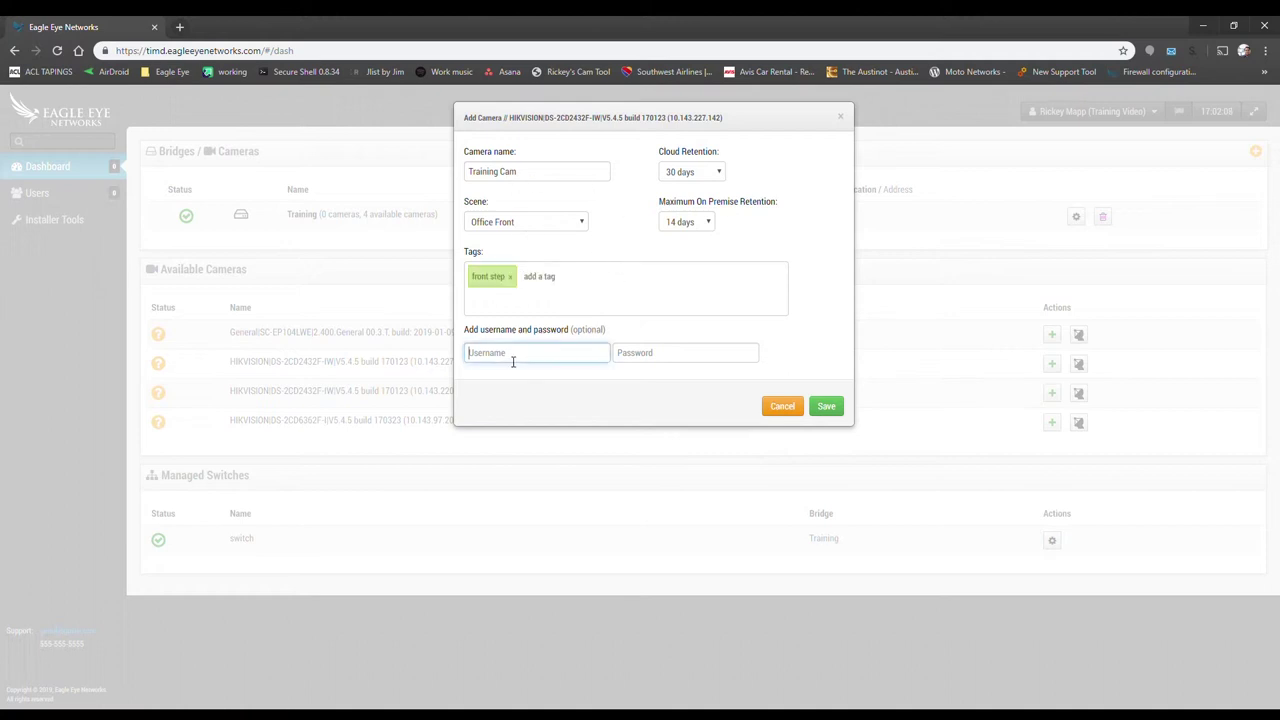
{"action": "left_click", "coordinate": [786, 333]}
{"action": "left_click", "coordinate": [828, 408]}
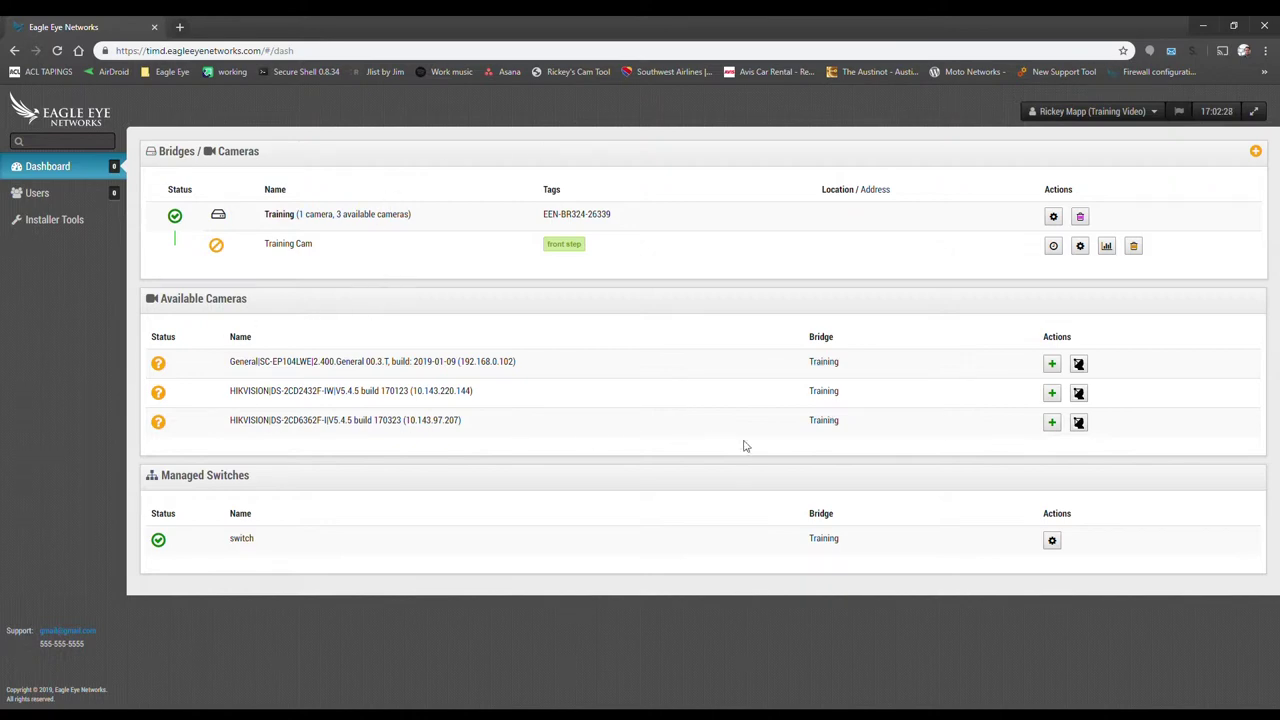
- Start adding the HIKVISION camera at 10.143.220.144 as "Training Cam 2" with a maximum on-premise retention of 14 days
{"action": "left_click", "coordinate": [1052, 394]}
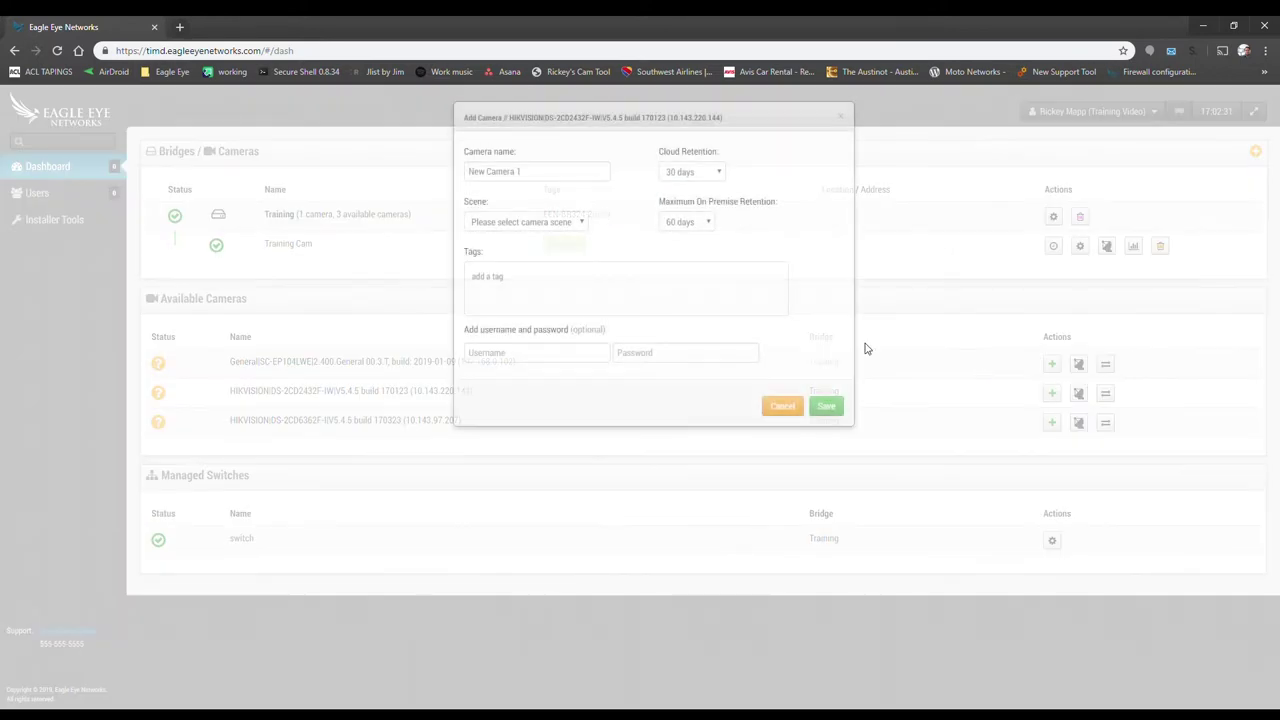
{"action": "triple_click", "coordinate": [530, 177]}
{"action": "type", "text": "Training Cam 2"}
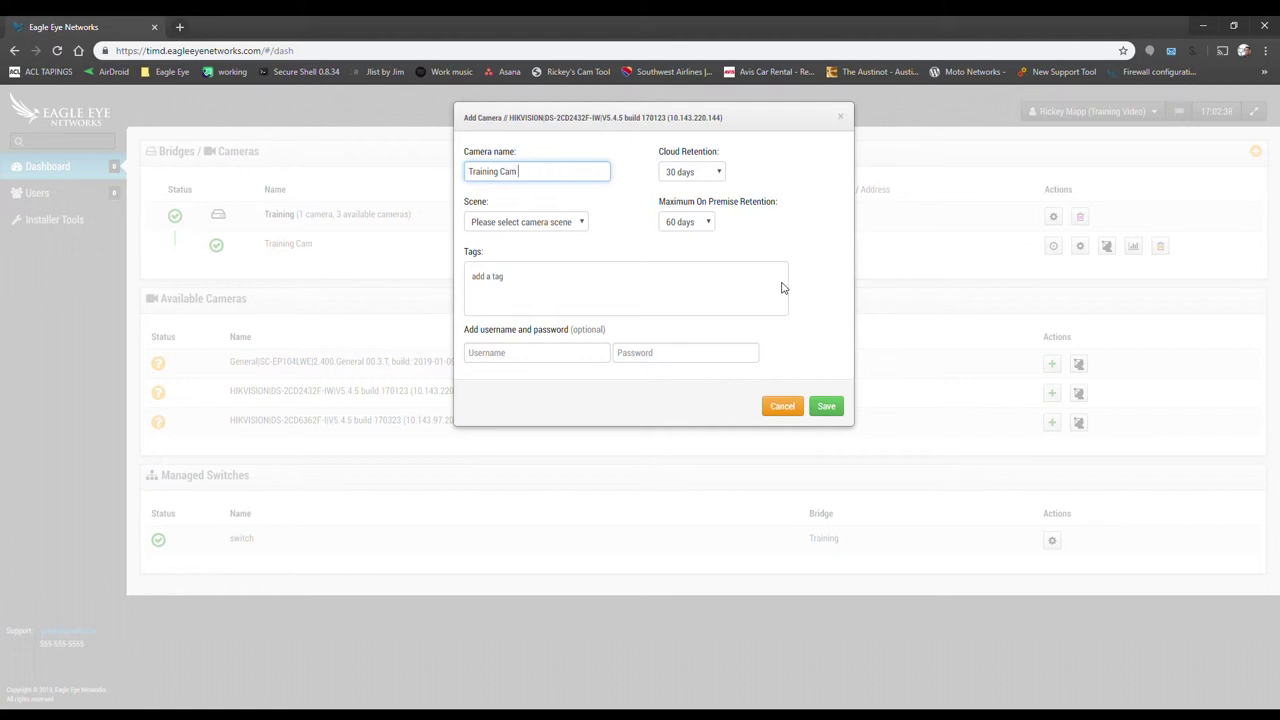
{"action": "left_click", "coordinate": [713, 226]}
{"action": "left_click", "coordinate": [658, 255]}
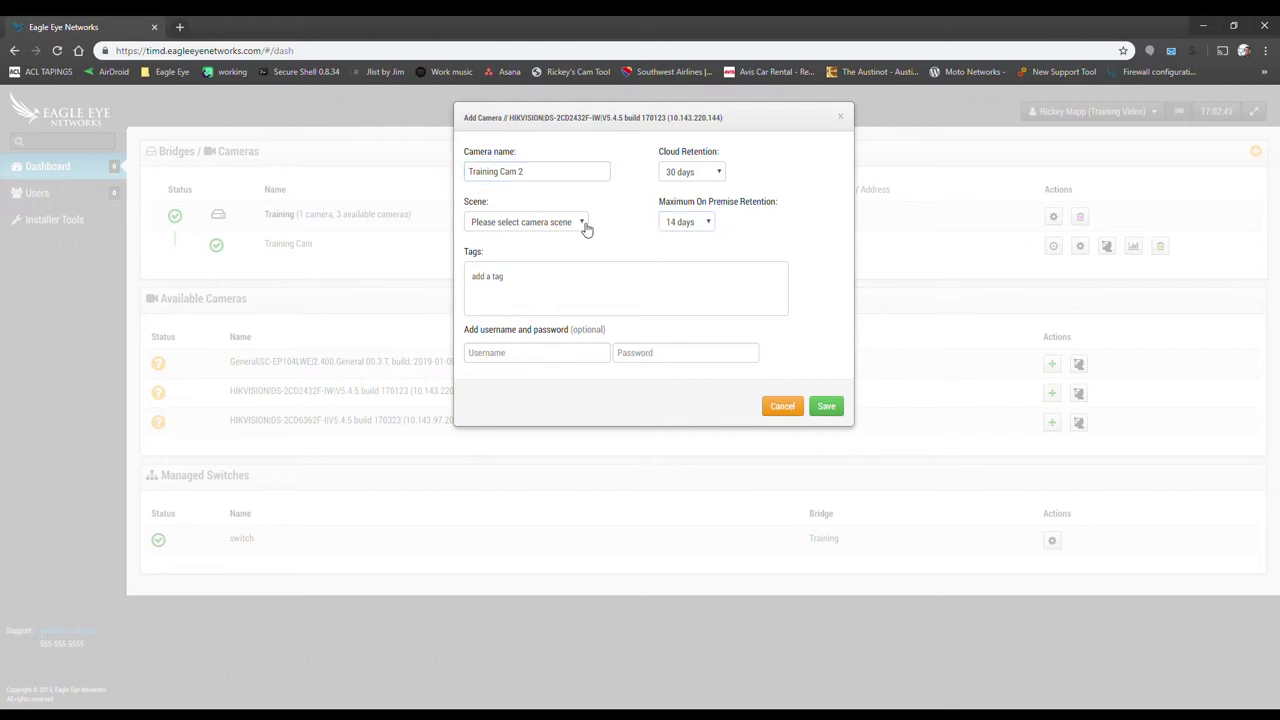
- Give the second camera the Cash Register scene and the tag "training", and save it
{"action": "left_click", "coordinate": [586, 228]}
{"action": "left_click", "coordinate": [514, 328]}
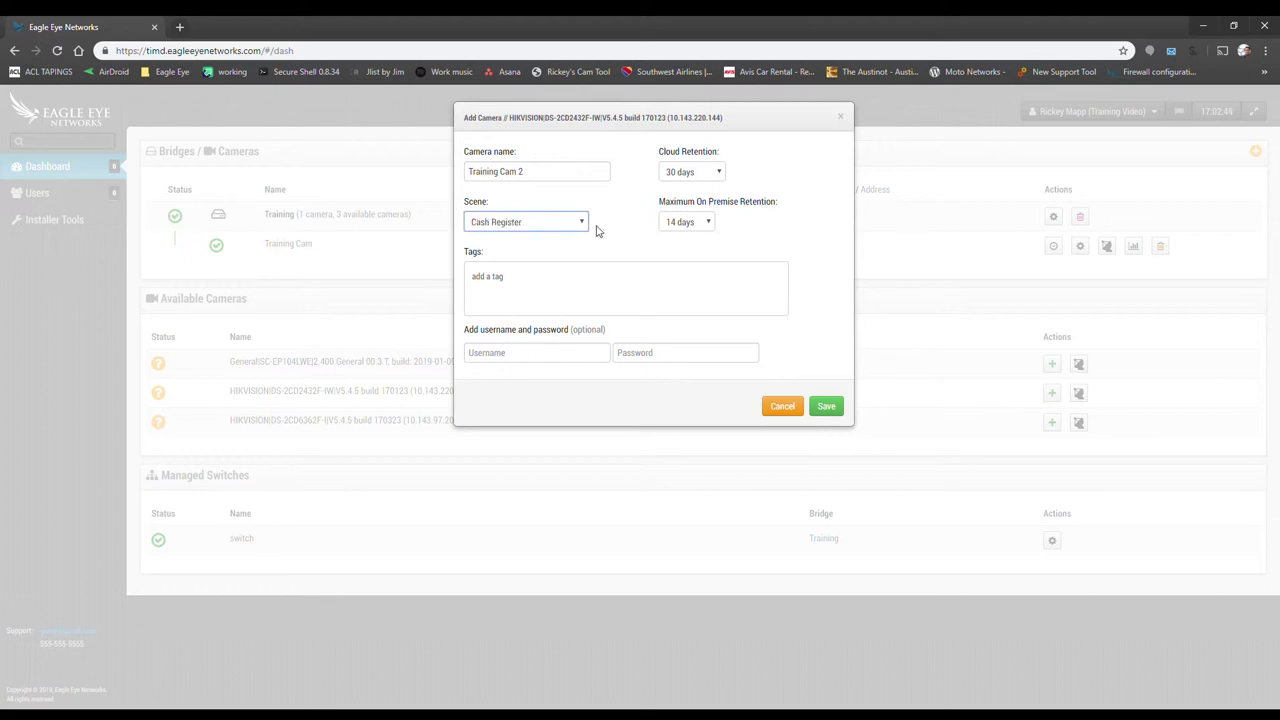
{"action": "left_click", "coordinate": [550, 284]}
{"action": "type", "text": "training"}
{"action": "key", "text": "Return"}
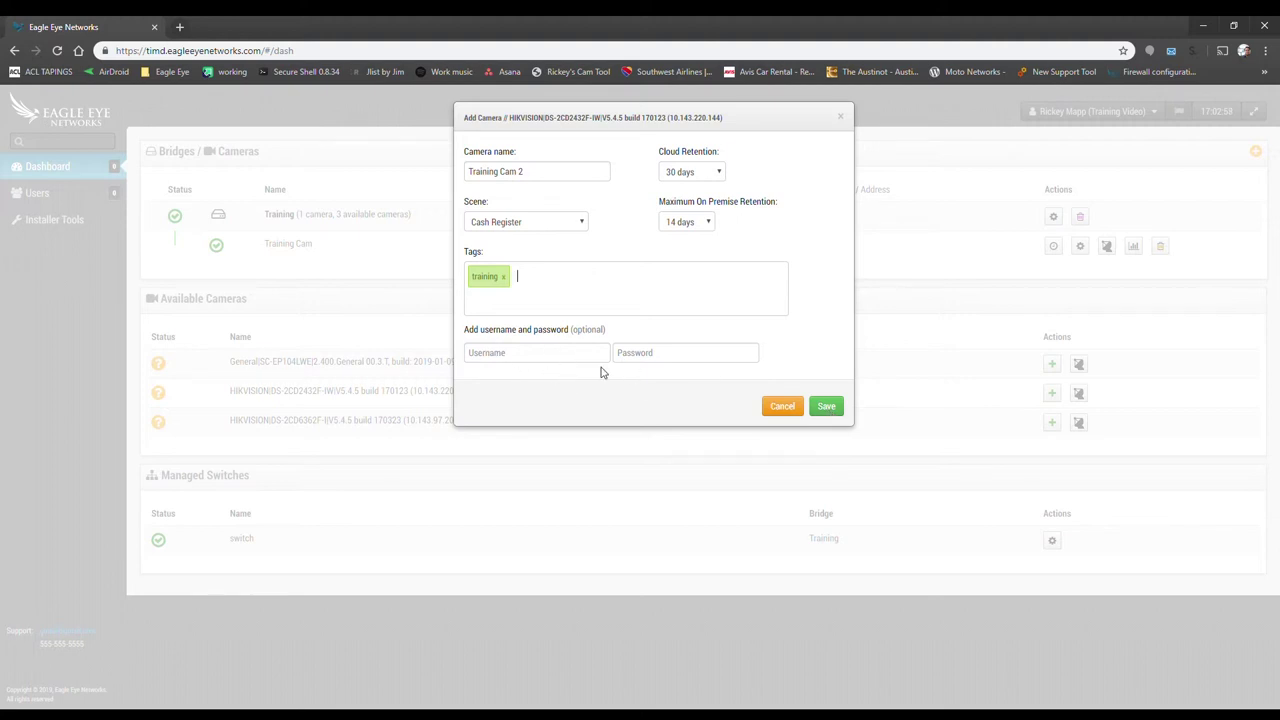
{"action": "left_click", "coordinate": [826, 407]}
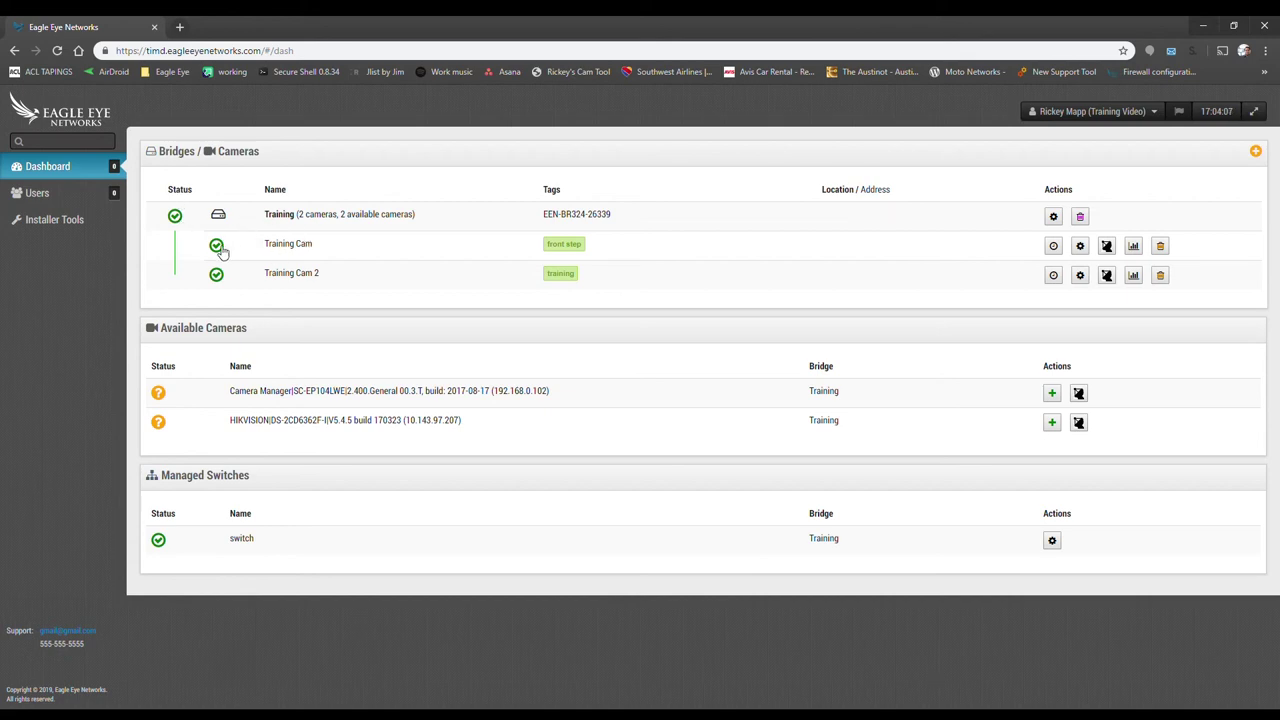
- Check the preview image of Training Cam from its status indicator, and close the preview
{"action": "mouse_move", "coordinate": [220, 250]}
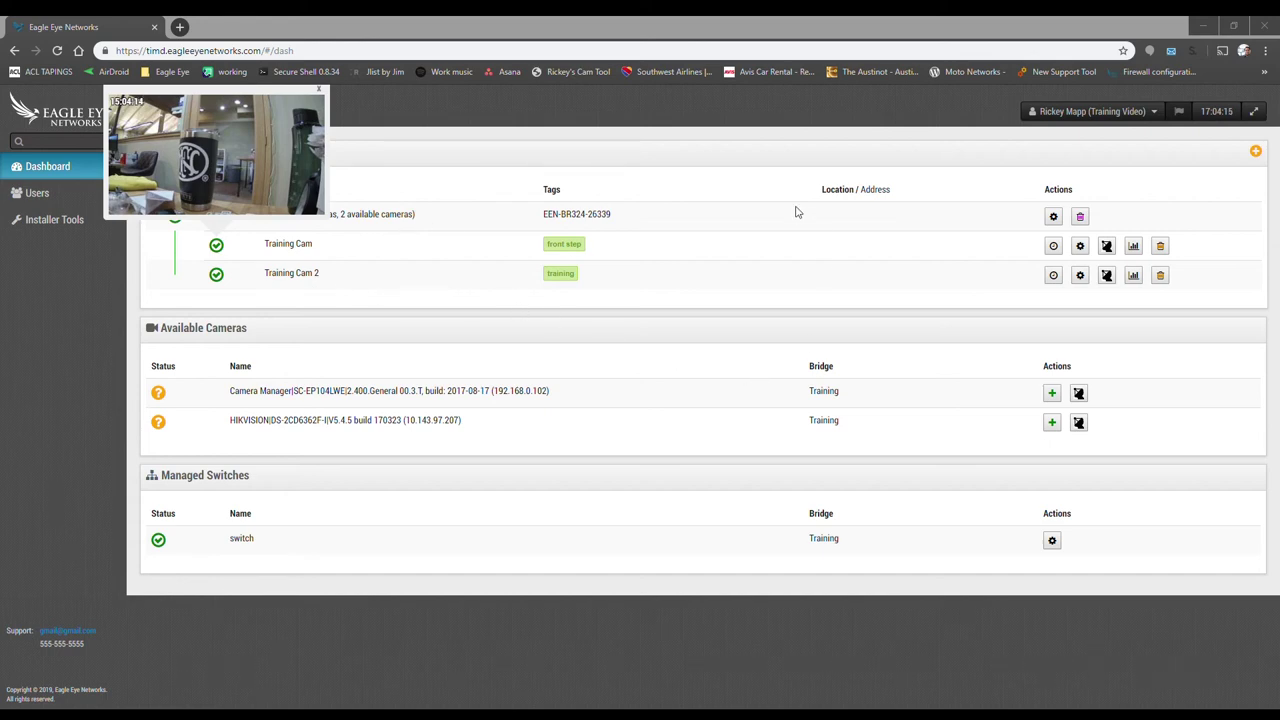
{"action": "left_click", "coordinate": [767, 150]}
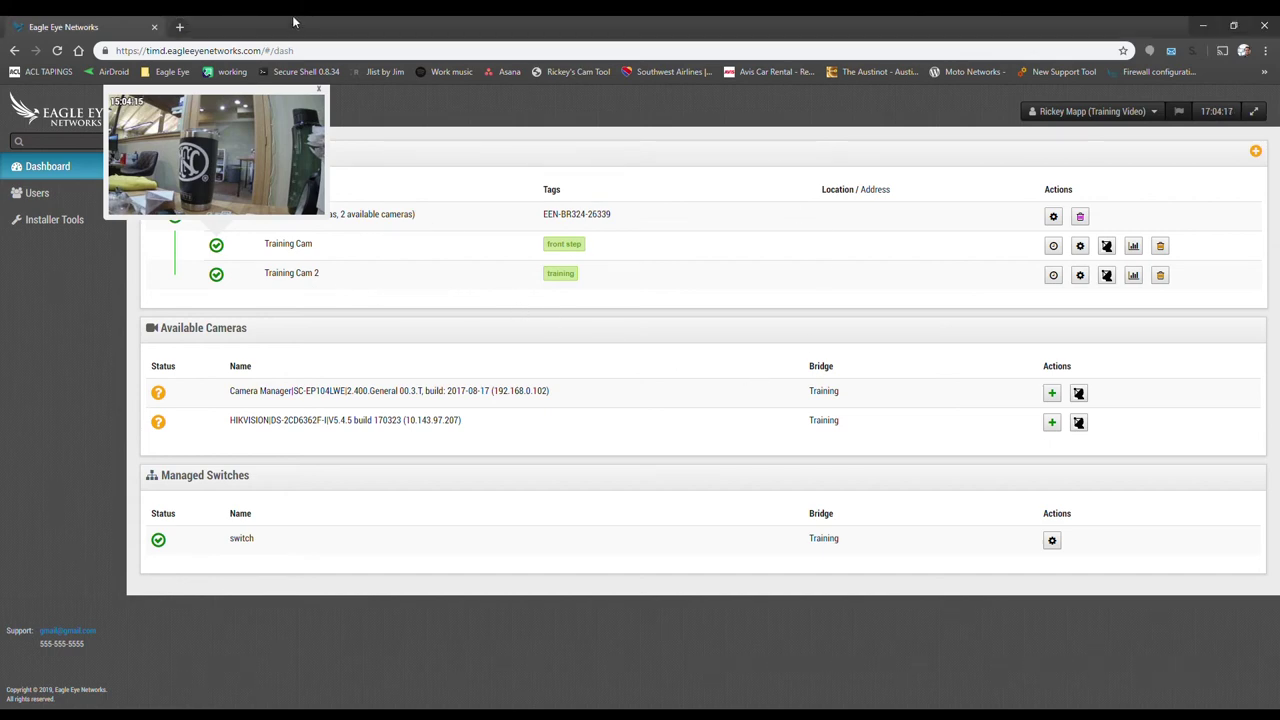
{"action": "left_click", "coordinate": [319, 90]}
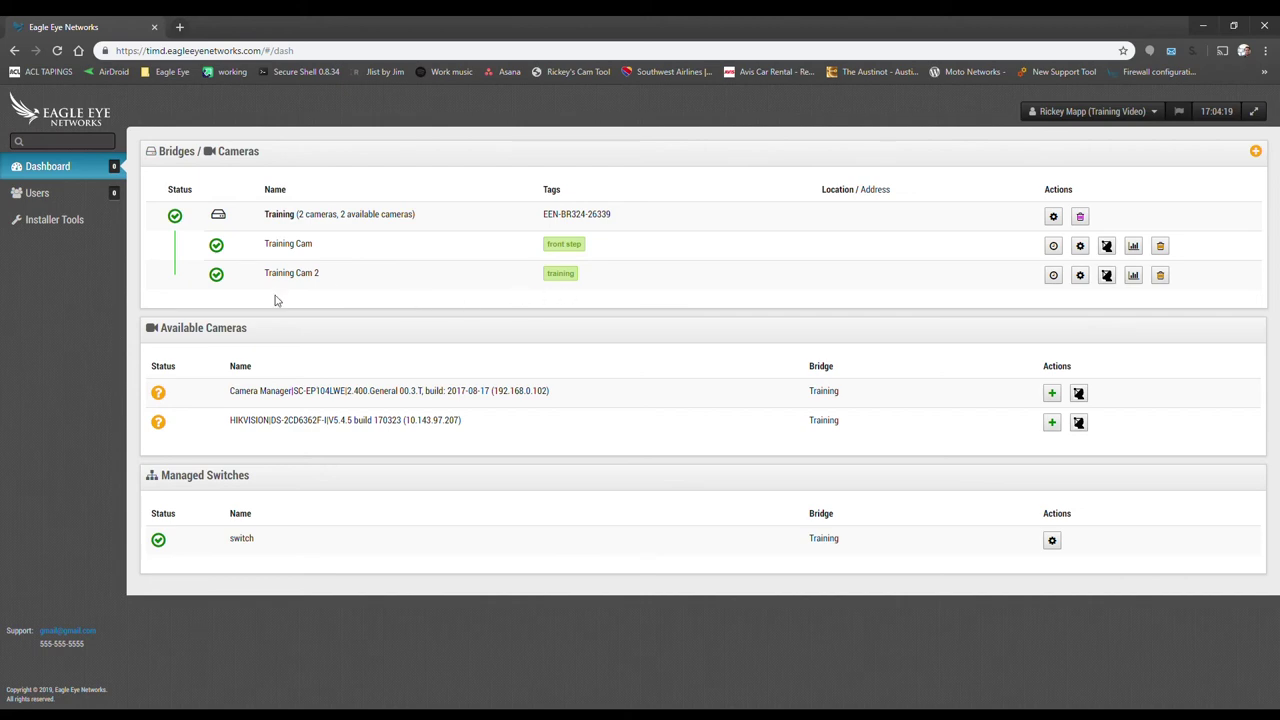